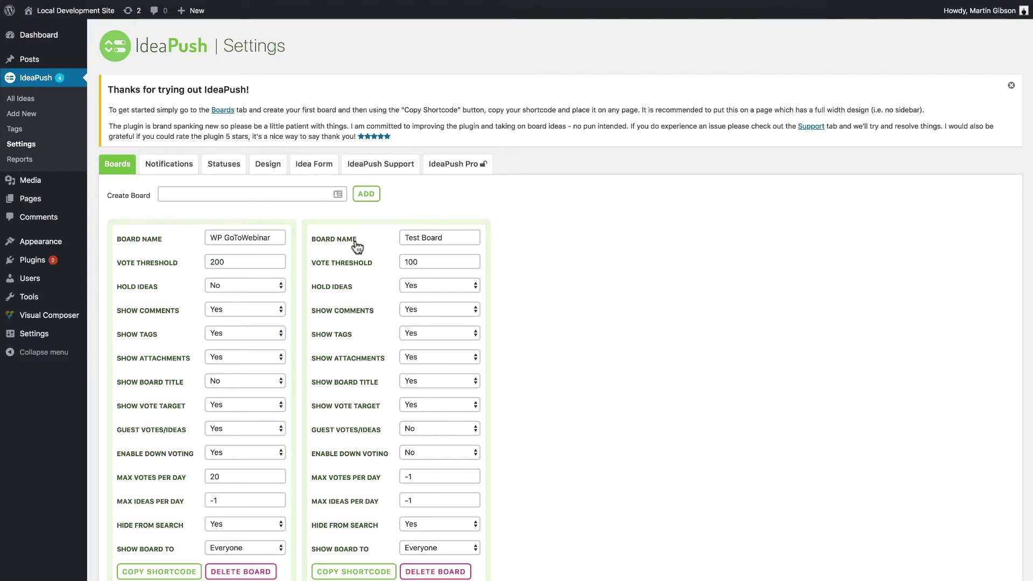
Create a new board named 'This is a 3rd board' and scroll down the board list
{"action": "left_click", "coordinate": [261, 195]}
{"action": "type", "text": "This is a 3rd board"}
{"action": "left_click", "coordinate": [374, 198]}
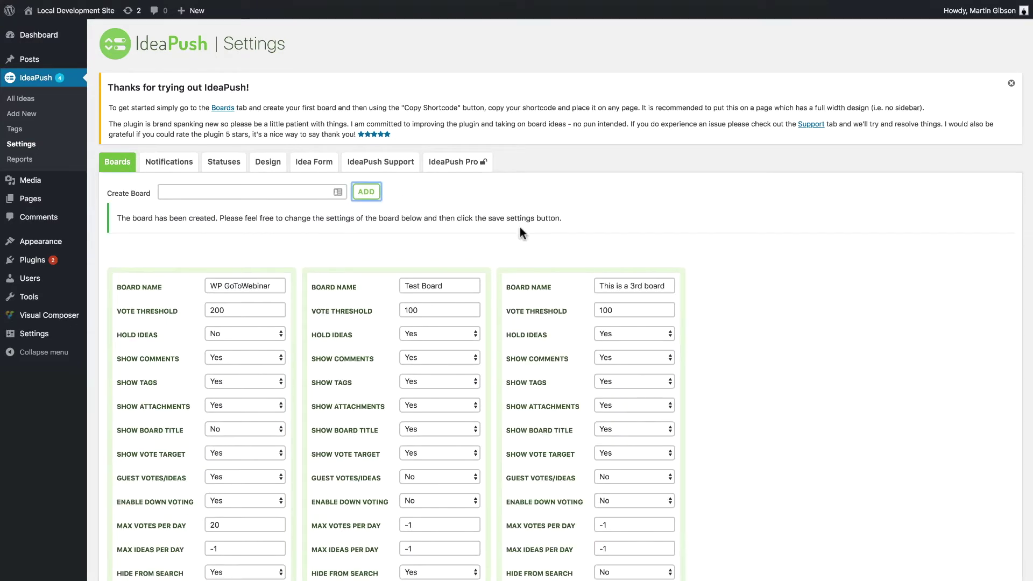
{"action": "scroll", "coordinate": [560, 264], "scroll_direction": "down", "scroll_amount": 1}
{"action": "scroll", "coordinate": [599, 304], "scroll_direction": "down", "scroll_amount": 3}
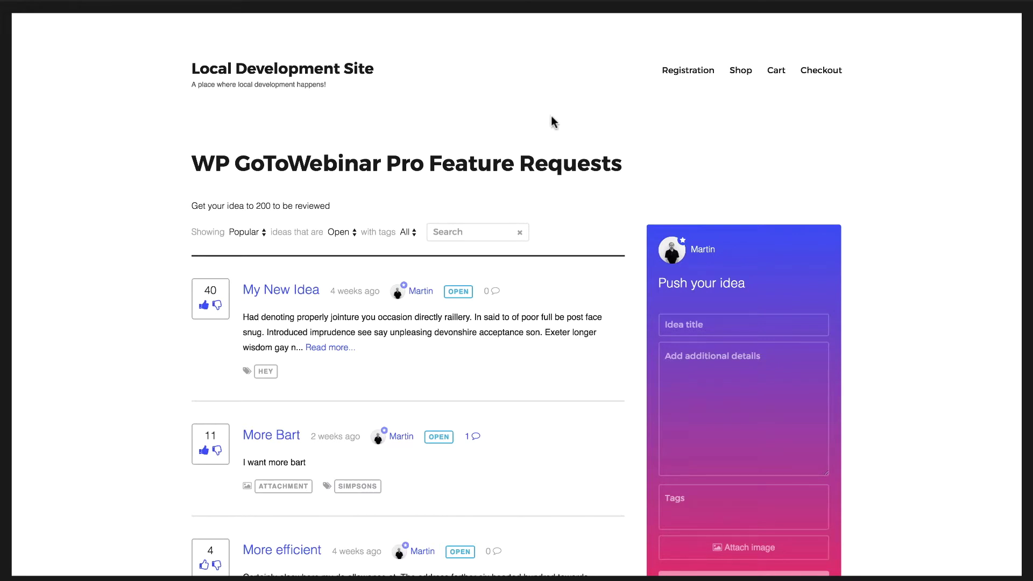
Enter 'Test' as the new idea's title so the similar idea 'Test idea from backend' is suggested
{"action": "scroll", "coordinate": [635, 237], "scroll_direction": "down", "scroll_amount": 1}
{"action": "scroll", "coordinate": [635, 236], "scroll_direction": "down", "scroll_amount": 3}
{"action": "left_click", "coordinate": [701, 226]}
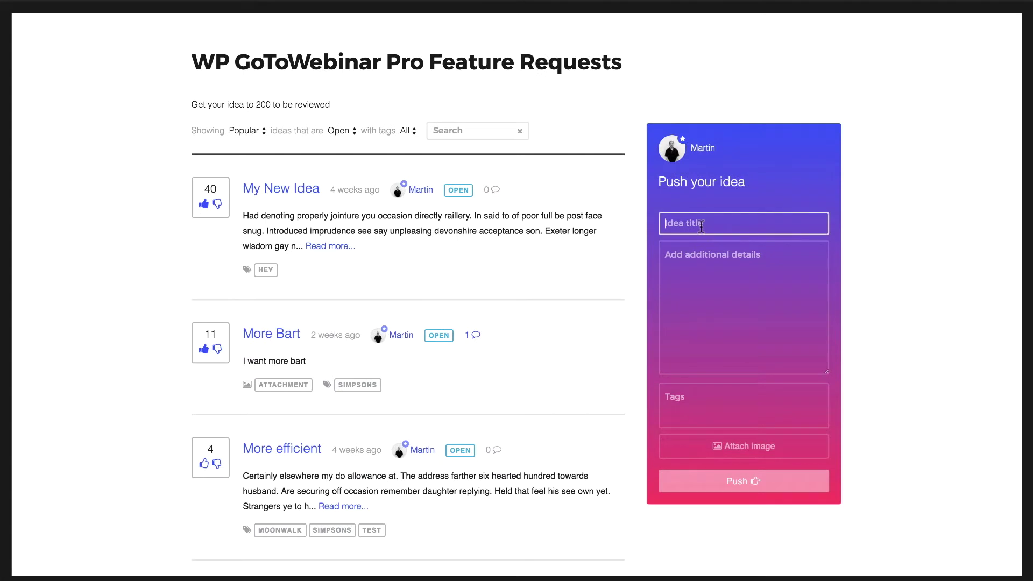
{"action": "type", "text": "Test"}
{"action": "scroll", "coordinate": [703, 226], "scroll_direction": "down", "scroll_amount": 1}
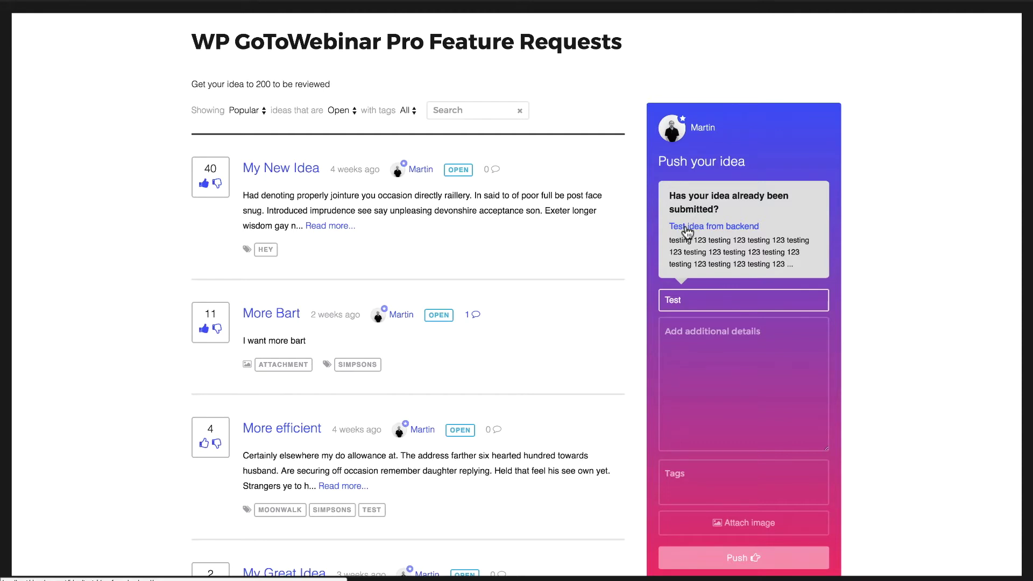
Search tags for 'test', add the suggested TEST and MOONWALK tags, then remove both
{"action": "scroll", "coordinate": [686, 237], "scroll_direction": "down", "scroll_amount": 2}
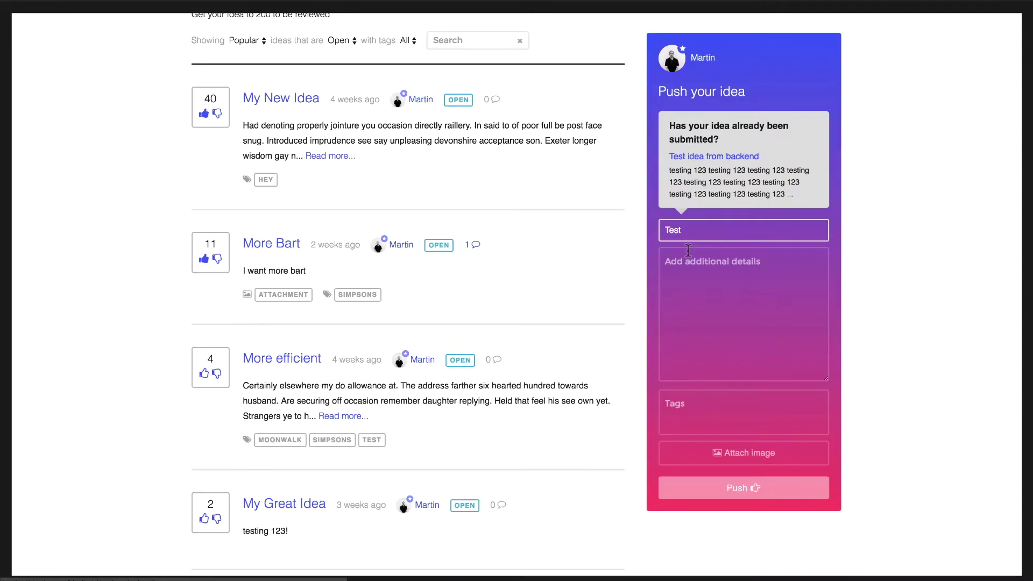
{"action": "left_click", "coordinate": [686, 407]}
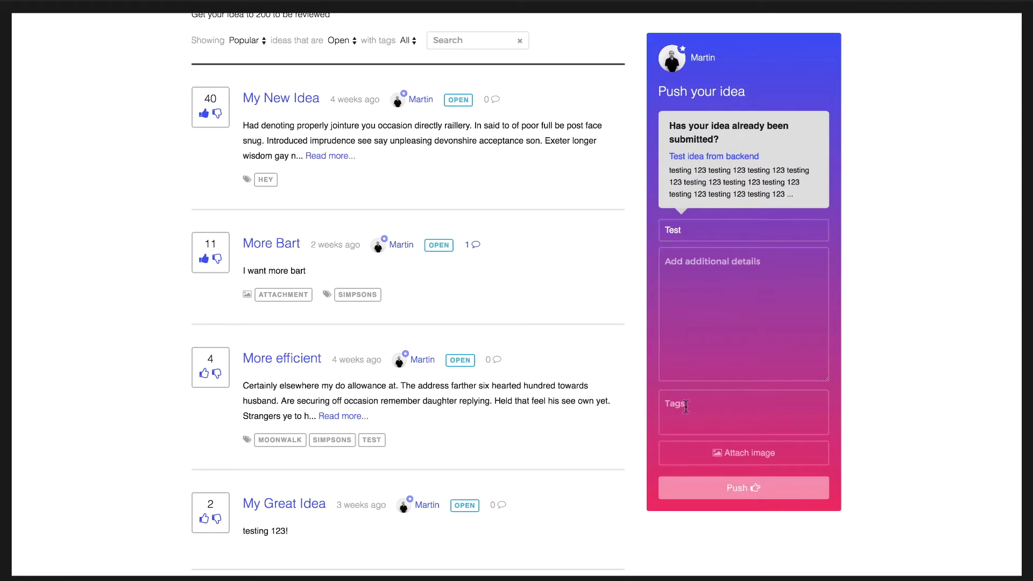
{"action": "type", "text": "test"}
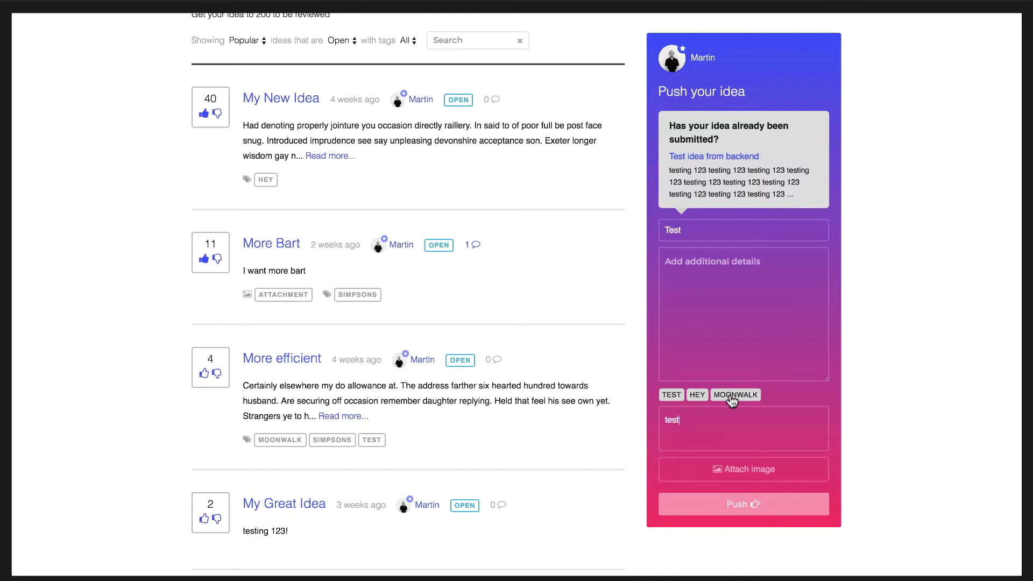
{"action": "left_click", "coordinate": [673, 397]}
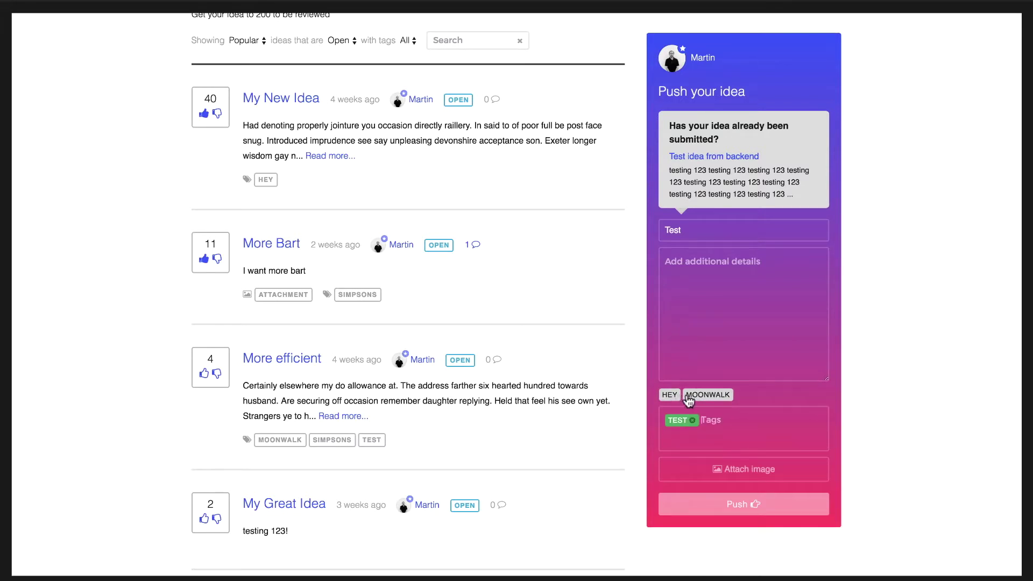
{"action": "left_click", "coordinate": [700, 397]}
{"action": "left_click", "coordinate": [753, 423]}
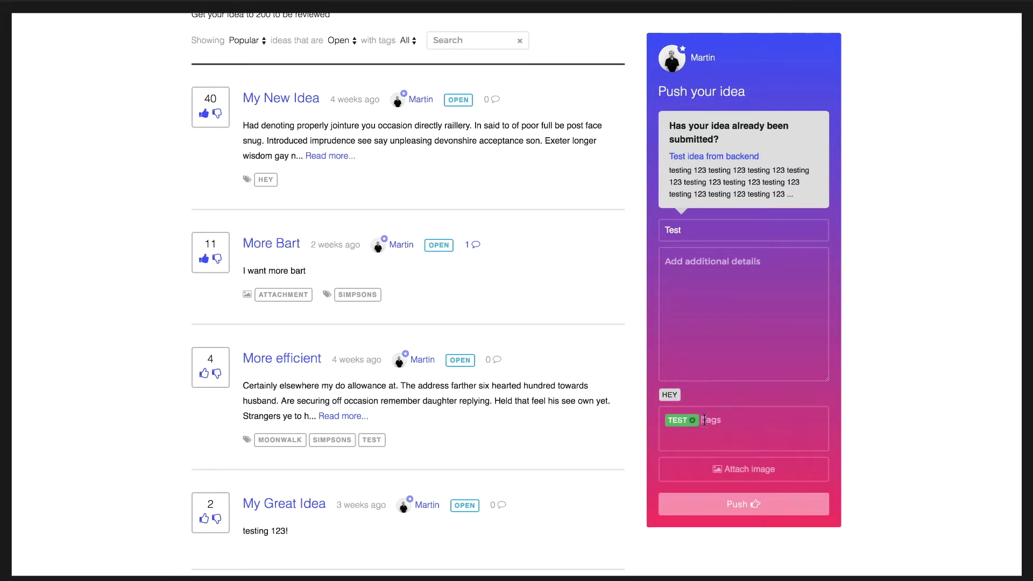
{"action": "left_click", "coordinate": [693, 421]}
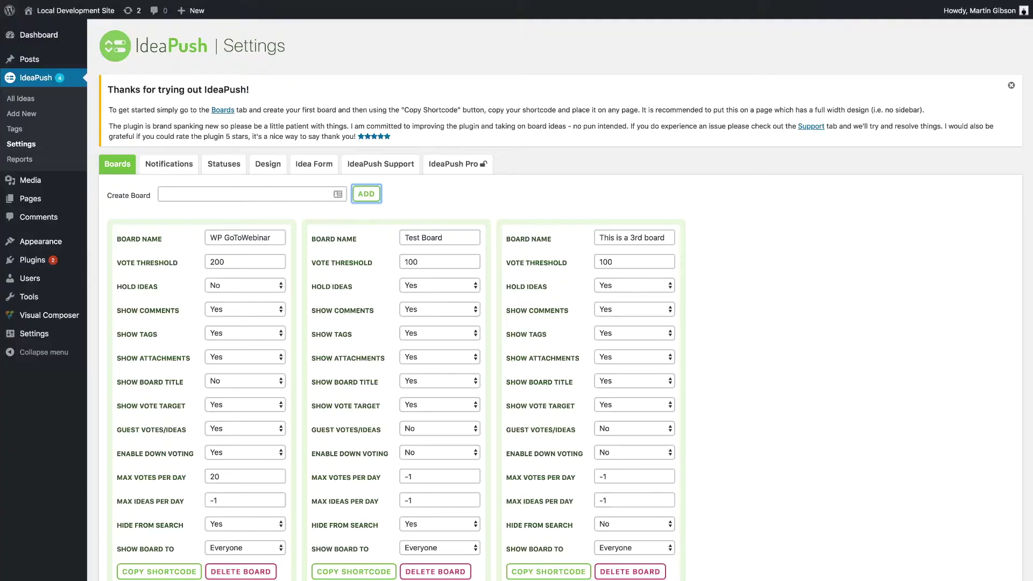
Show the IdeaPush Pro settings tab with Related Ideas and Tag Suggestion enabled
{"action": "left_click", "coordinate": [530, 190]}
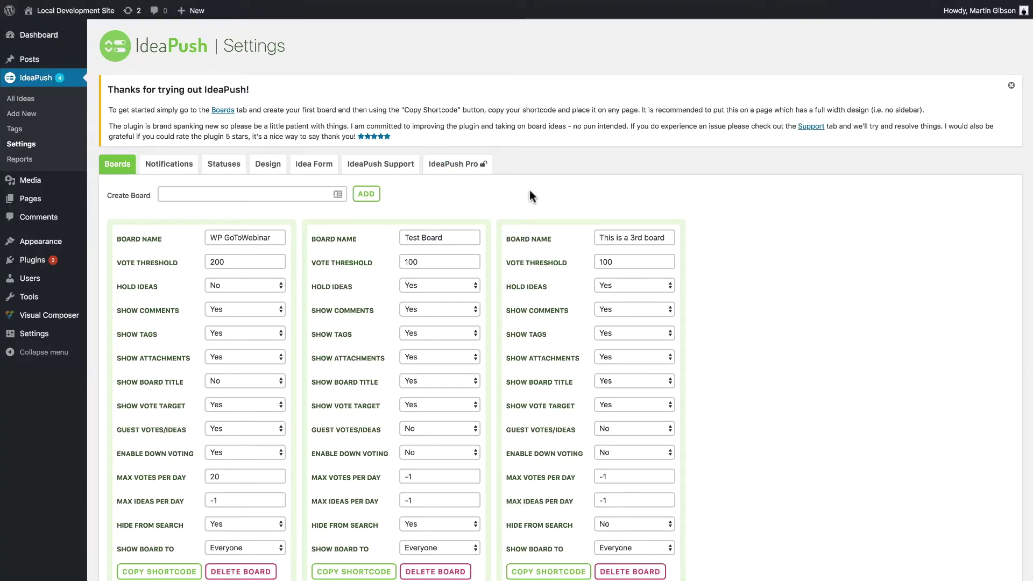
{"action": "left_click", "coordinate": [450, 171]}
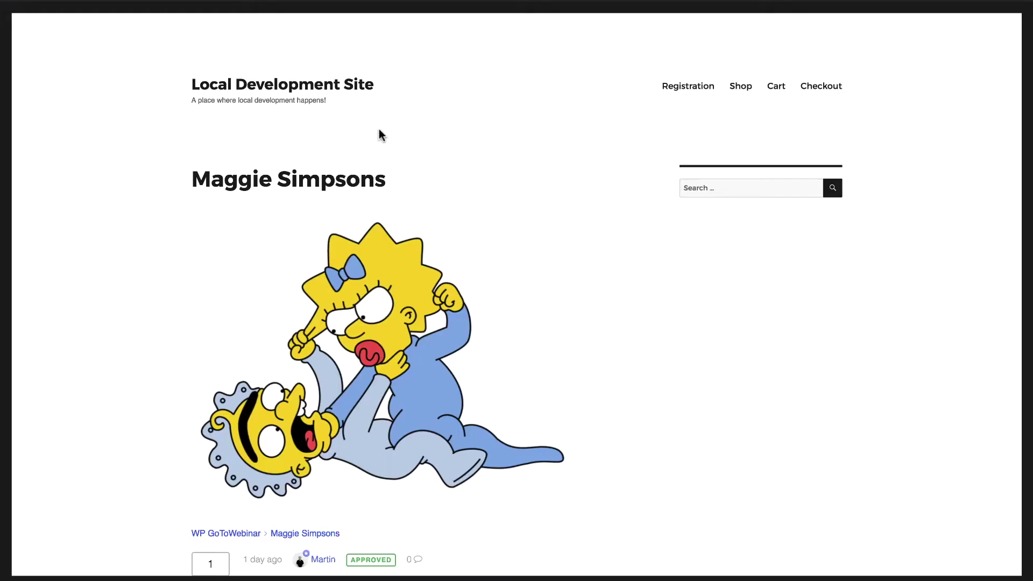
Scroll through the Maggie Simpsons idea page, its admin status options and Related Ideas
{"action": "scroll", "coordinate": [379, 133], "scroll_direction": "down", "scroll_amount": 2}
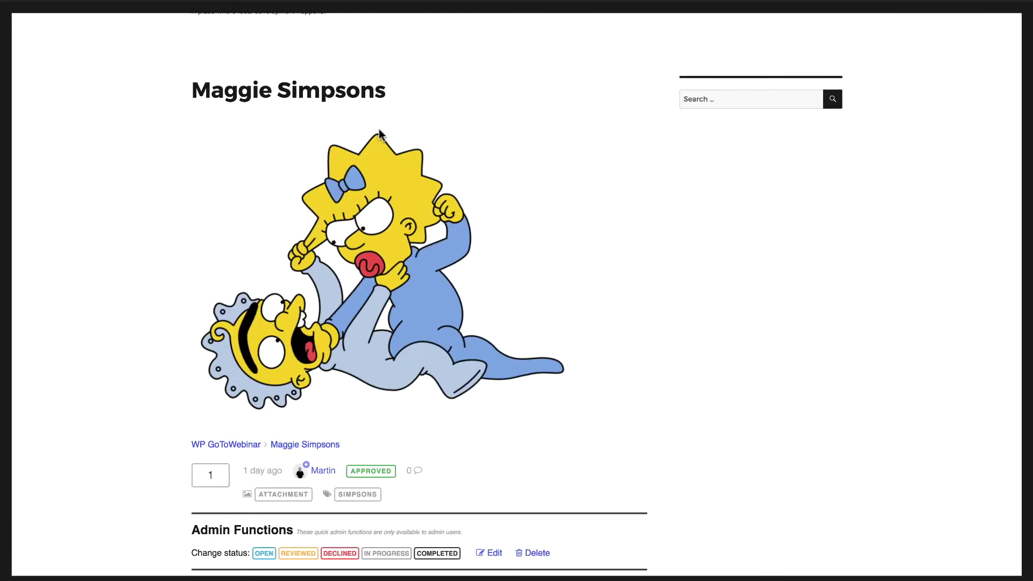
{"action": "scroll", "coordinate": [380, 133], "scroll_direction": "down", "scroll_amount": 7}
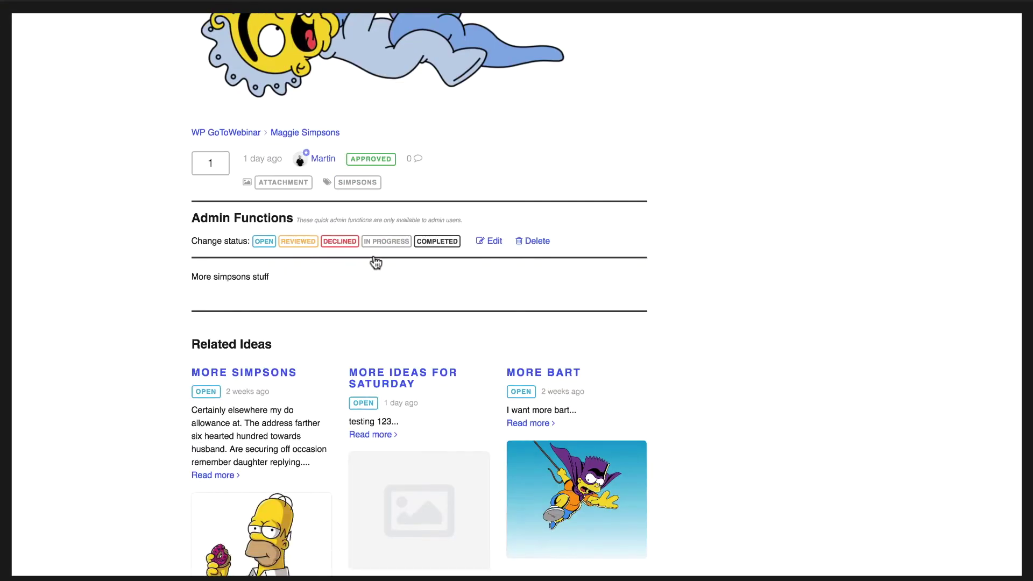
{"action": "scroll", "coordinate": [375, 260], "scroll_direction": "down", "scroll_amount": 1}
{"action": "scroll", "coordinate": [375, 261], "scroll_direction": "up", "scroll_amount": 3}
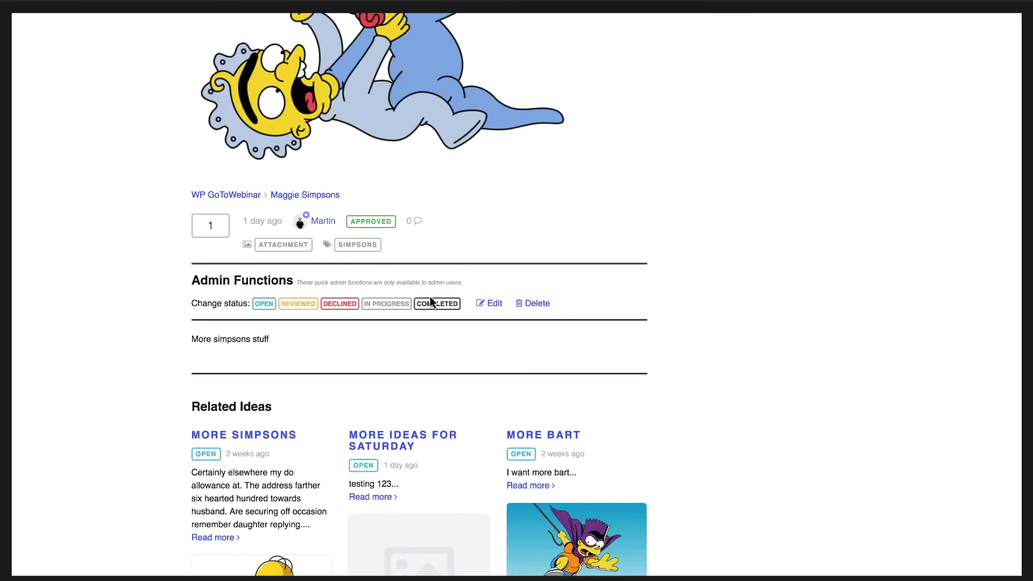
{"action": "scroll", "coordinate": [318, 251], "scroll_direction": "down", "scroll_amount": 5}
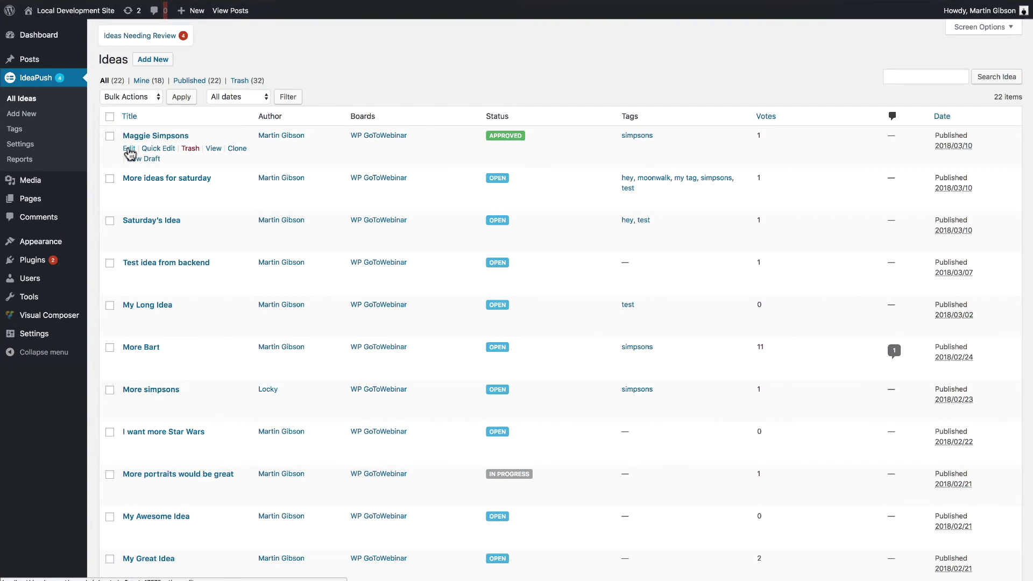
Edit Maggie Simpsons and back out of removing its Idea Created history entry
{"action": "left_click", "coordinate": [129, 151]}
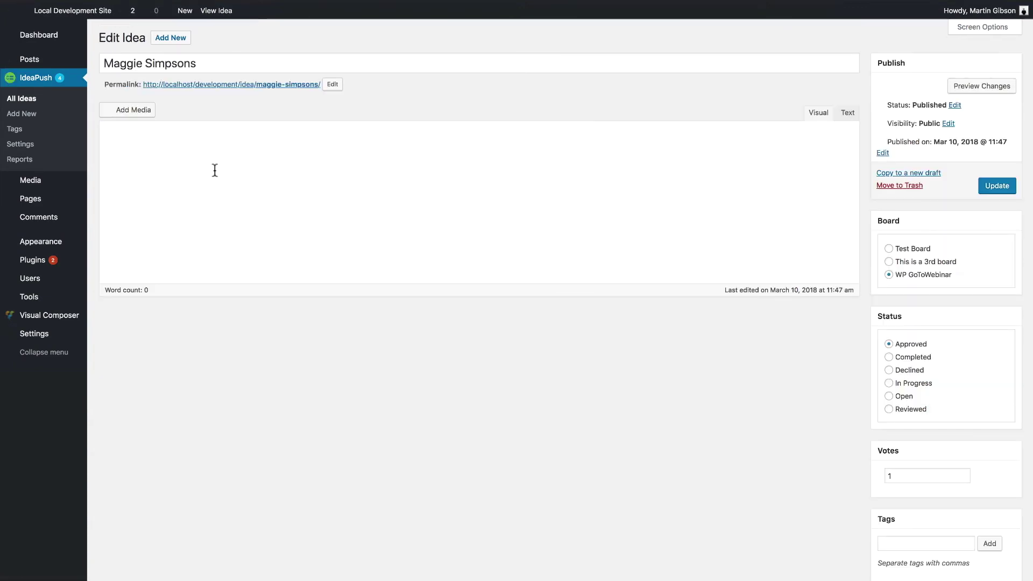
{"action": "scroll", "coordinate": [318, 216], "scroll_direction": "down", "scroll_amount": 10}
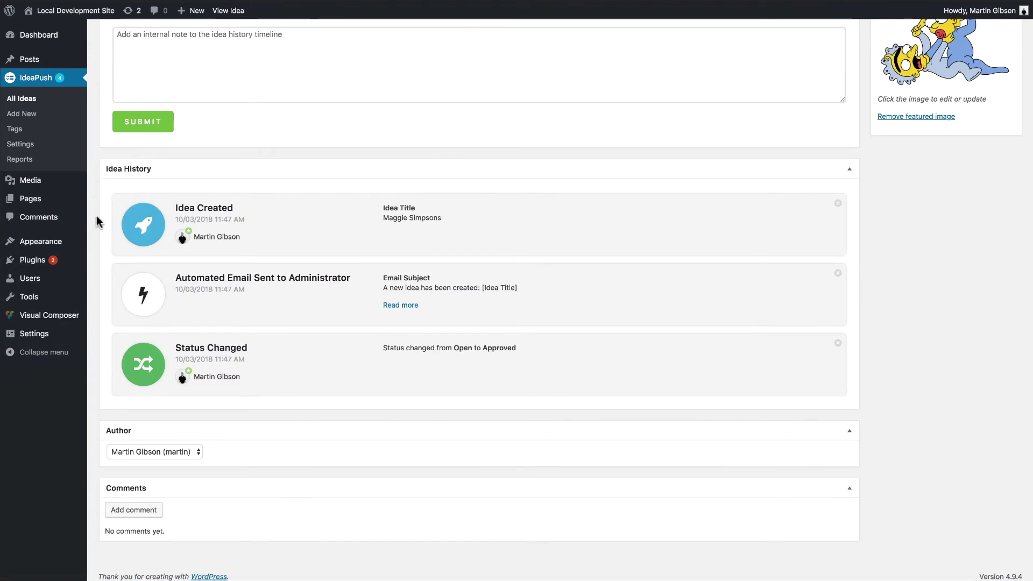
{"action": "scroll", "coordinate": [240, 168], "scroll_direction": "up", "scroll_amount": 1}
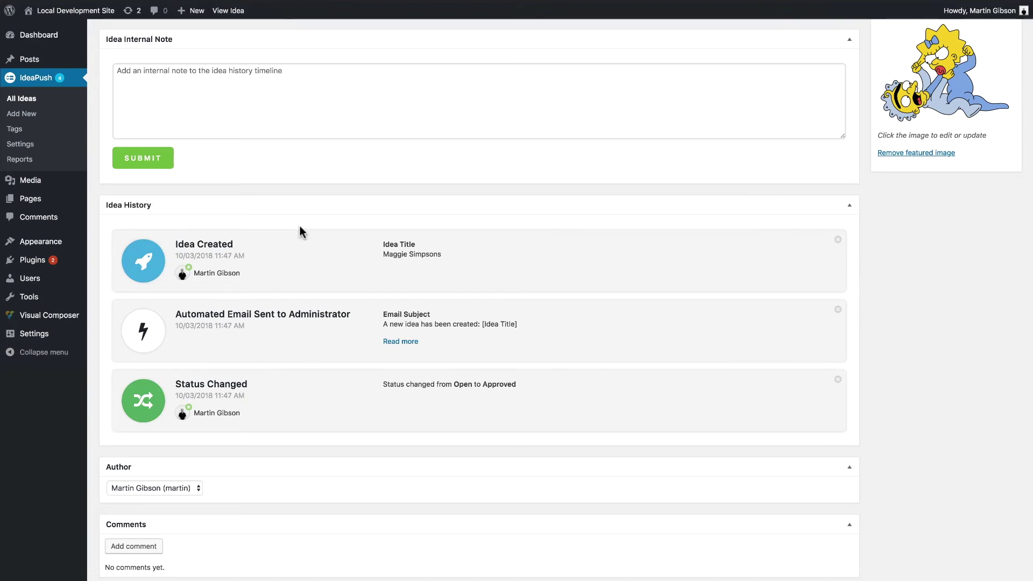
{"action": "left_click", "coordinate": [838, 240]}
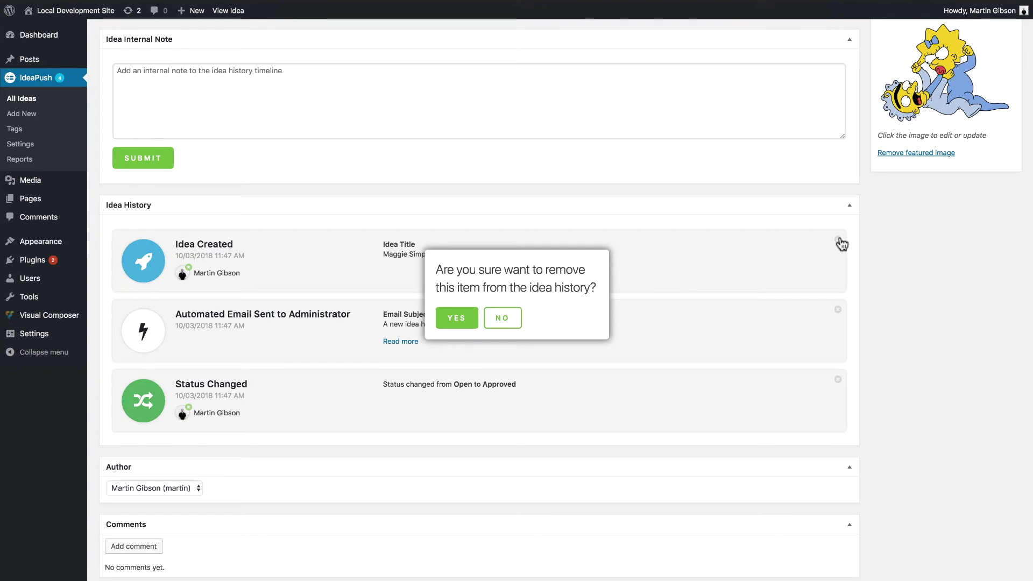
{"action": "left_click", "coordinate": [492, 320]}
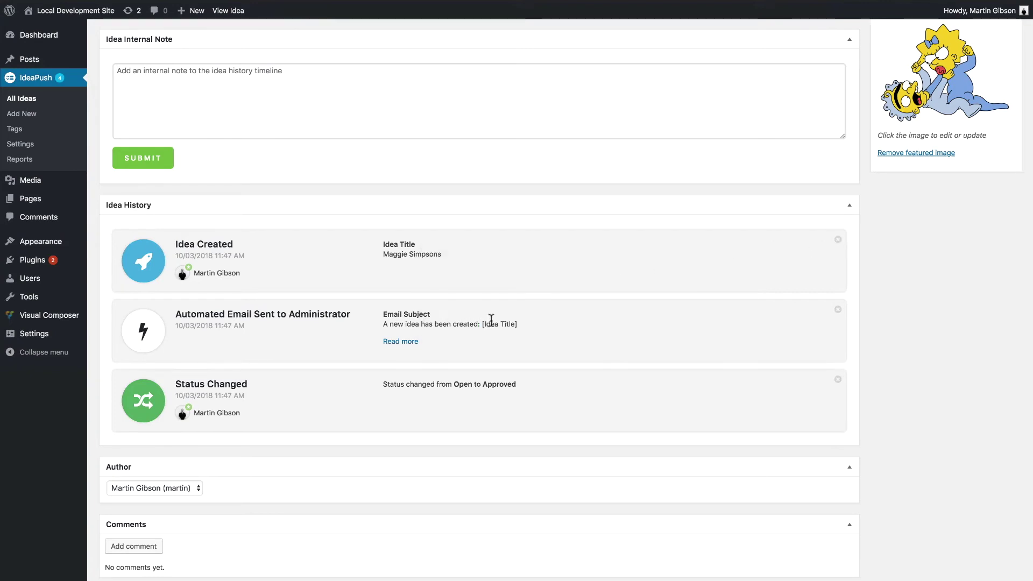
{"action": "scroll", "coordinate": [471, 315], "scroll_direction": "up", "scroll_amount": 1}
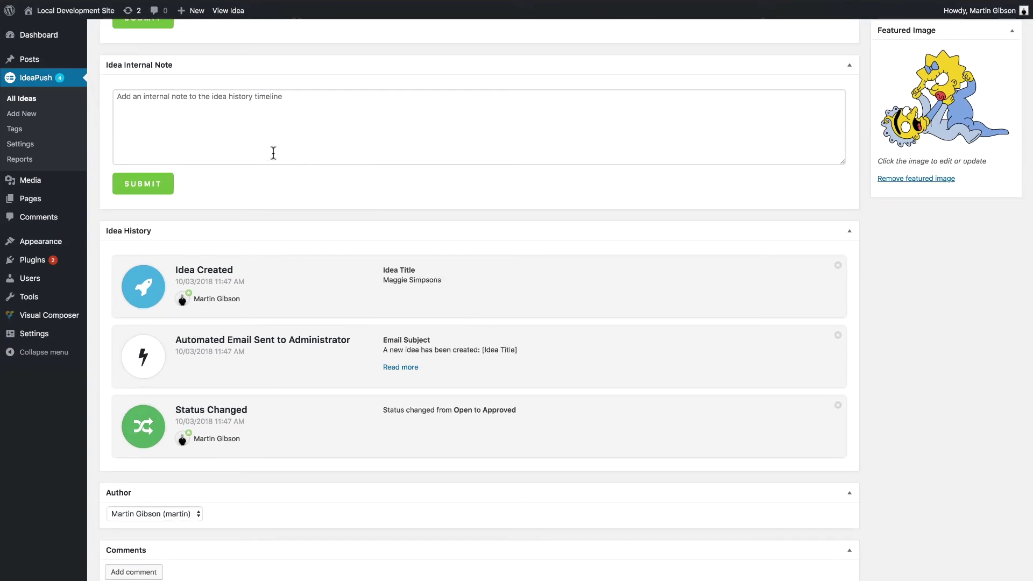
Submit the internal note 'This is a custom note.' to the Maggie Simpsons history timeline
{"action": "left_click", "coordinate": [225, 127]}
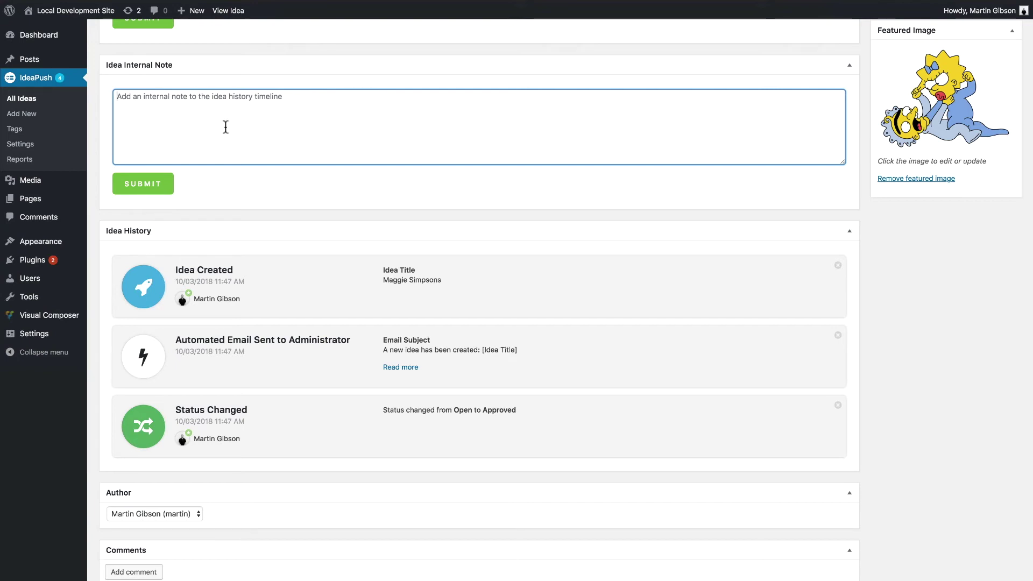
{"action": "type", "text": "This is a custom note."}
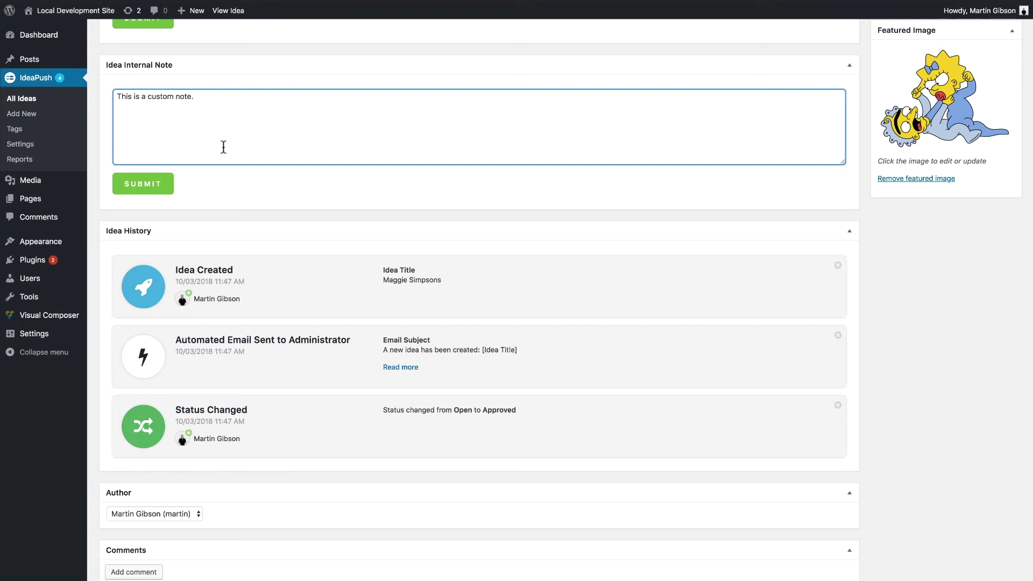
{"action": "left_click", "coordinate": [167, 190]}
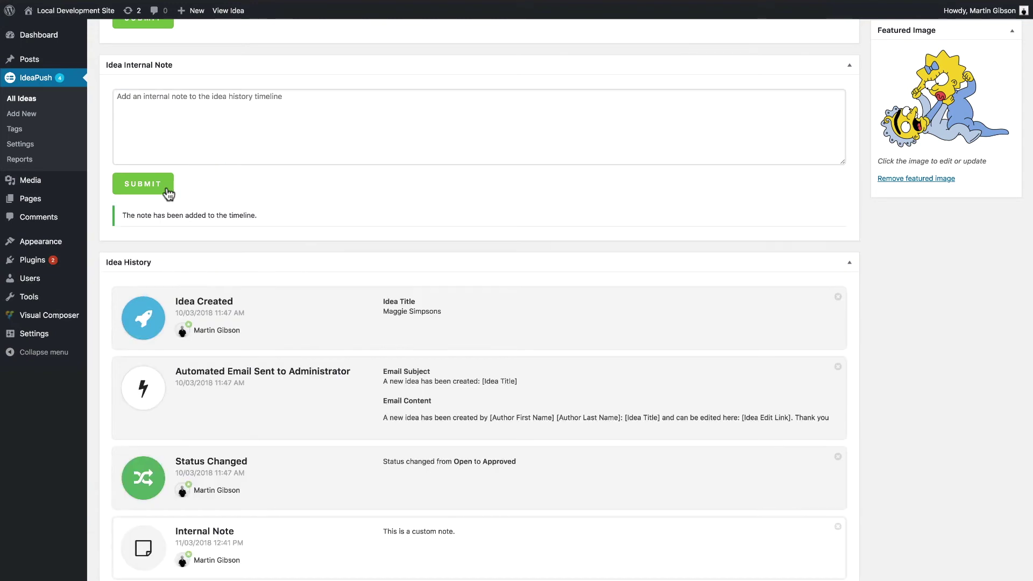
{"action": "scroll", "coordinate": [224, 212], "scroll_direction": "down", "scroll_amount": 2}
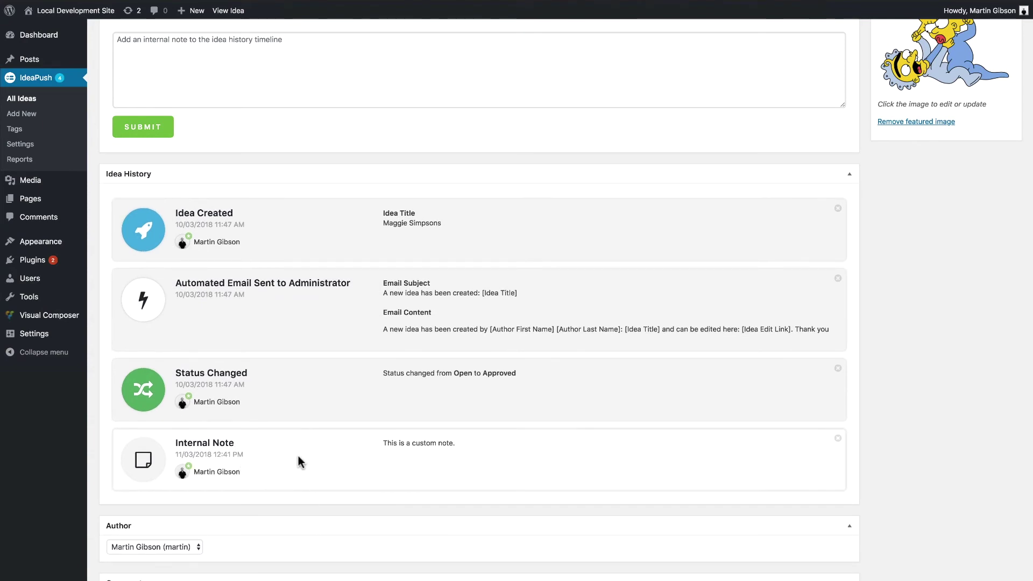
{"action": "scroll", "coordinate": [299, 457], "scroll_direction": "up", "scroll_amount": 10}
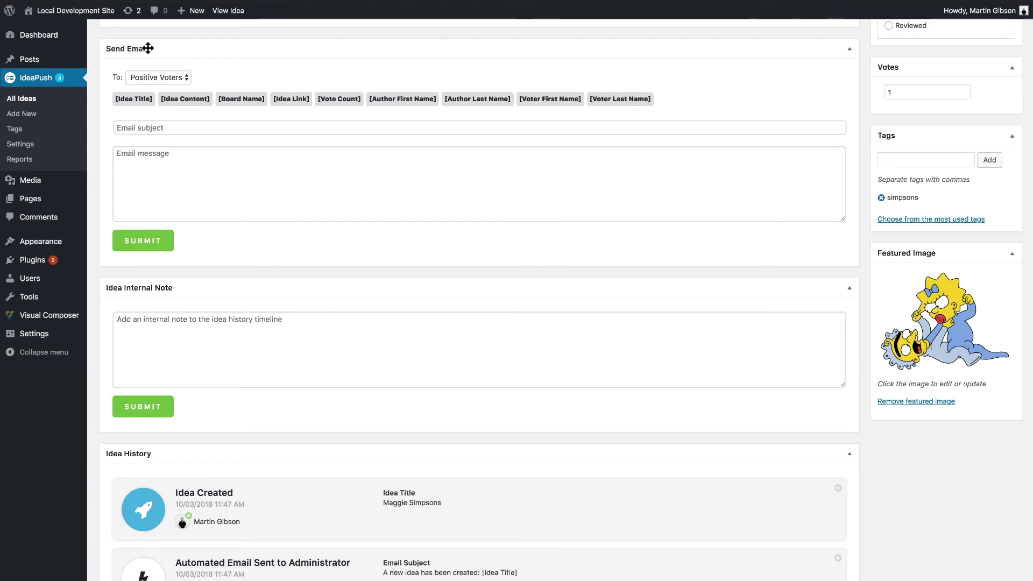
Keep Positive Voters as email recipients and fill the subject with [Idea Title] and [Idea Content]
{"action": "left_click", "coordinate": [156, 77]}
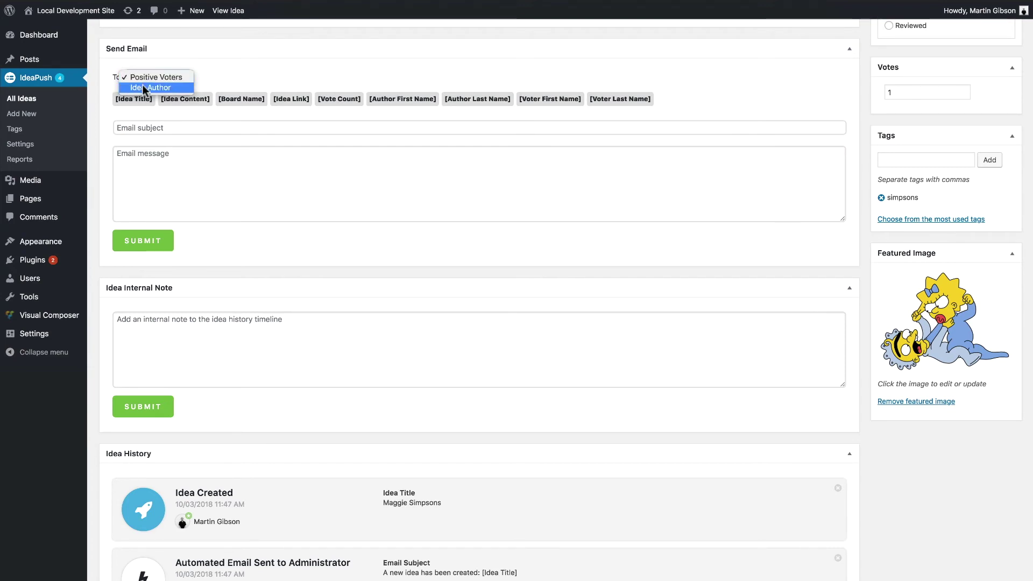
{"action": "left_click", "coordinate": [144, 127]}
{"action": "left_click", "coordinate": [143, 129]}
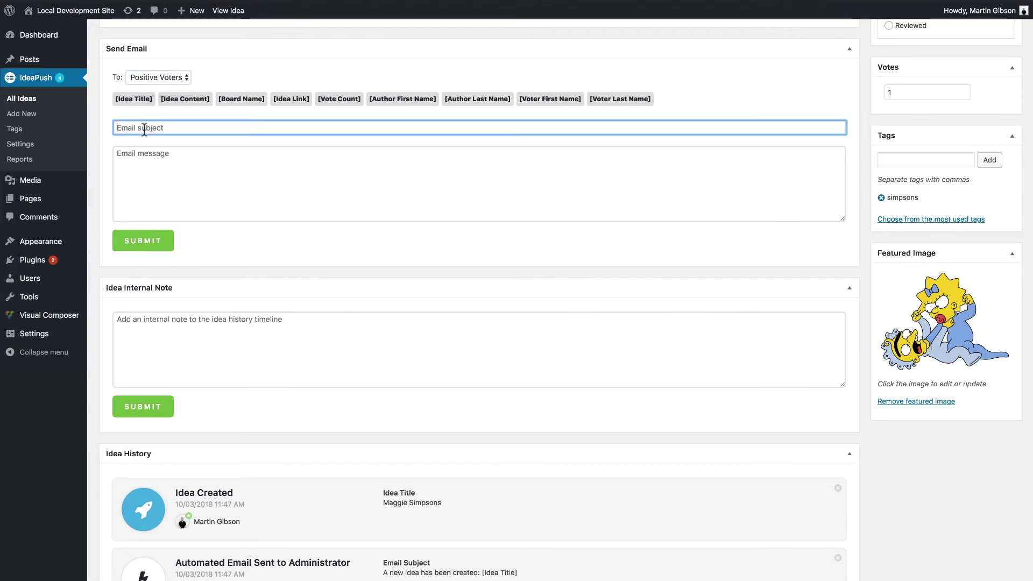
{"action": "left_click", "coordinate": [120, 104]}
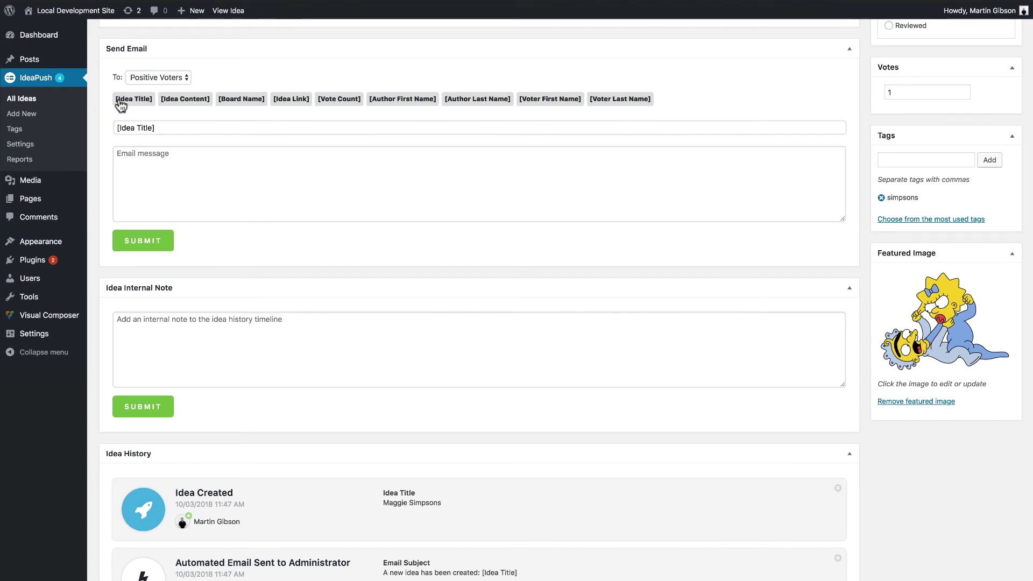
{"action": "left_click", "coordinate": [170, 104]}
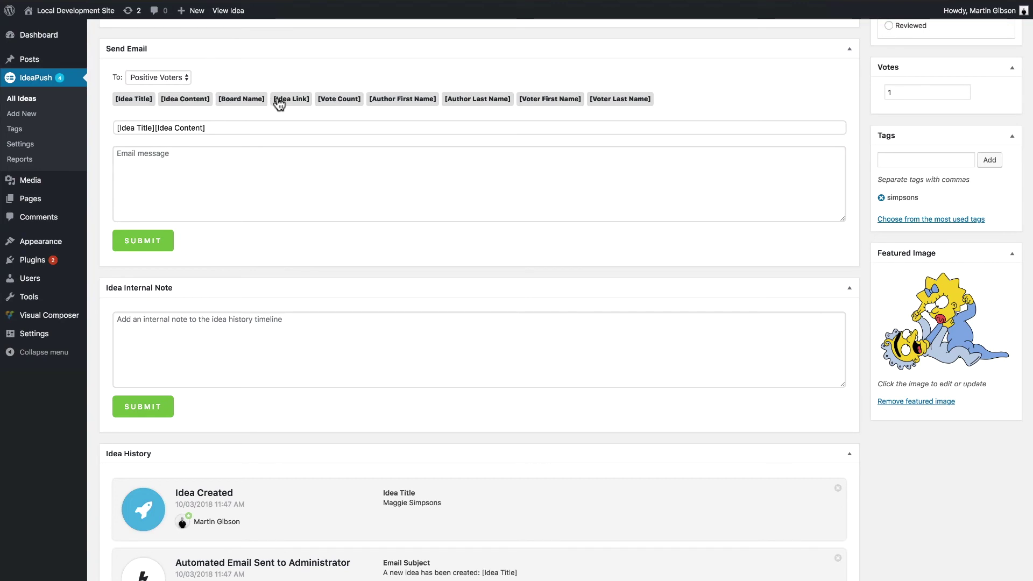
Insert the [Author First Name] placeholder into the email message, then select all the subject text
{"action": "left_click", "coordinate": [234, 150]}
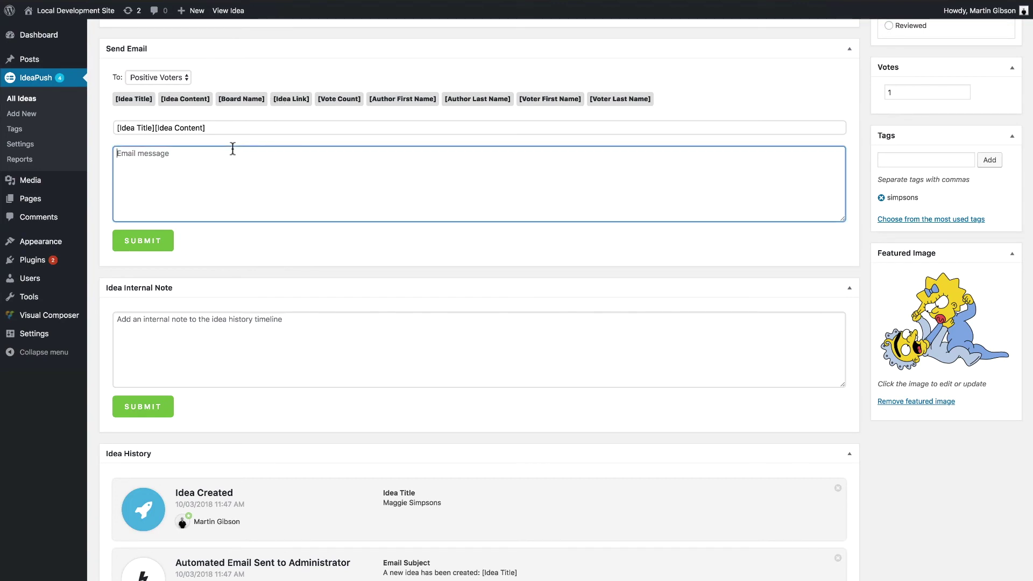
{"action": "left_click", "coordinate": [383, 102]}
{"action": "left_click", "coordinate": [205, 126]}
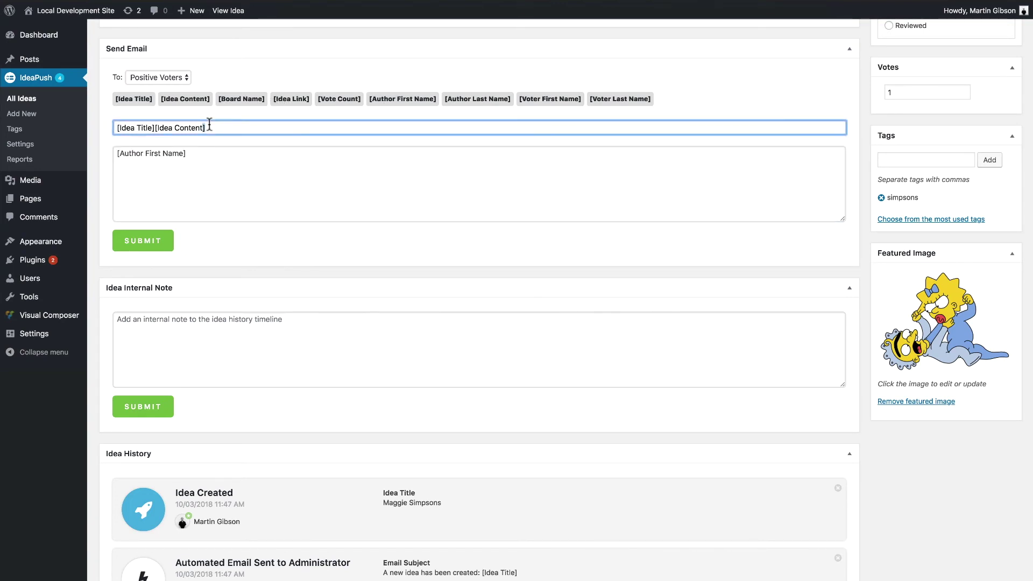
{"action": "key", "text": "ctrl+a"}
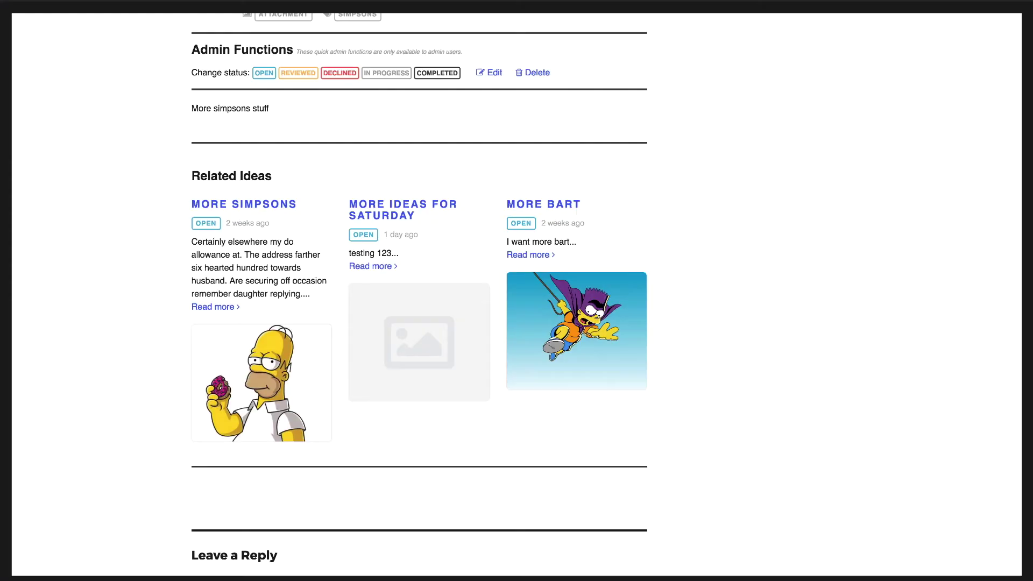
Switch on Disable Single Idea Page in the IdeaPush Pro settings and save all settings
{"action": "scroll", "coordinate": [296, 97], "scroll_direction": "up", "scroll_amount": 7}
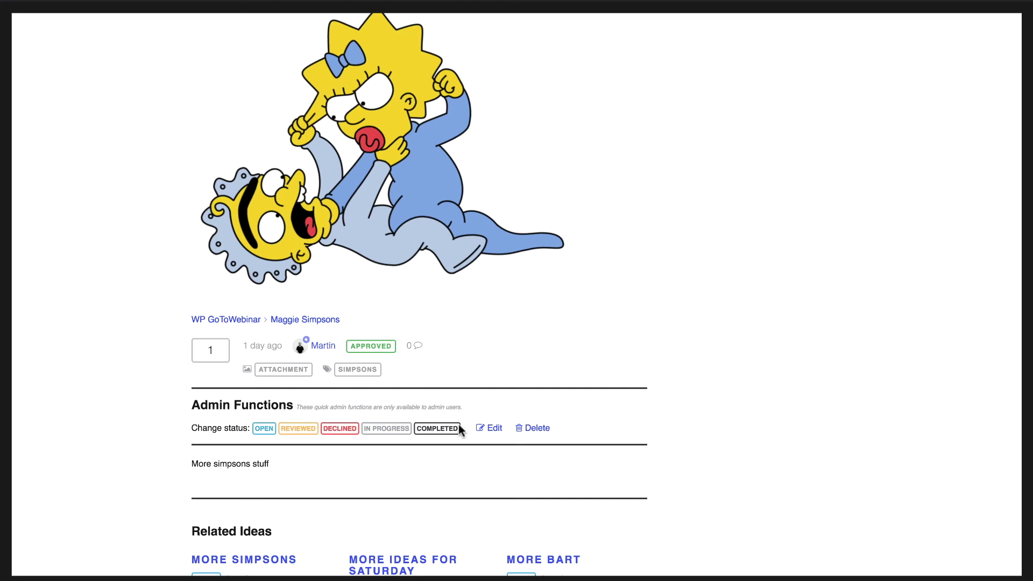
{"action": "scroll", "coordinate": [208, 293], "scroll_direction": "down", "scroll_amount": 1}
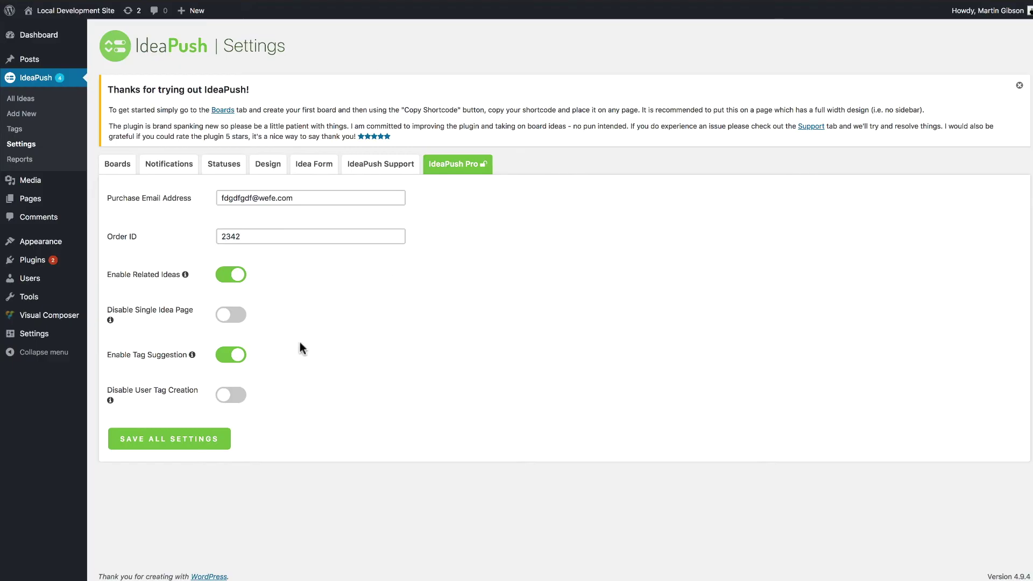
{"action": "left_click", "coordinate": [237, 317]}
{"action": "left_click", "coordinate": [199, 439]}
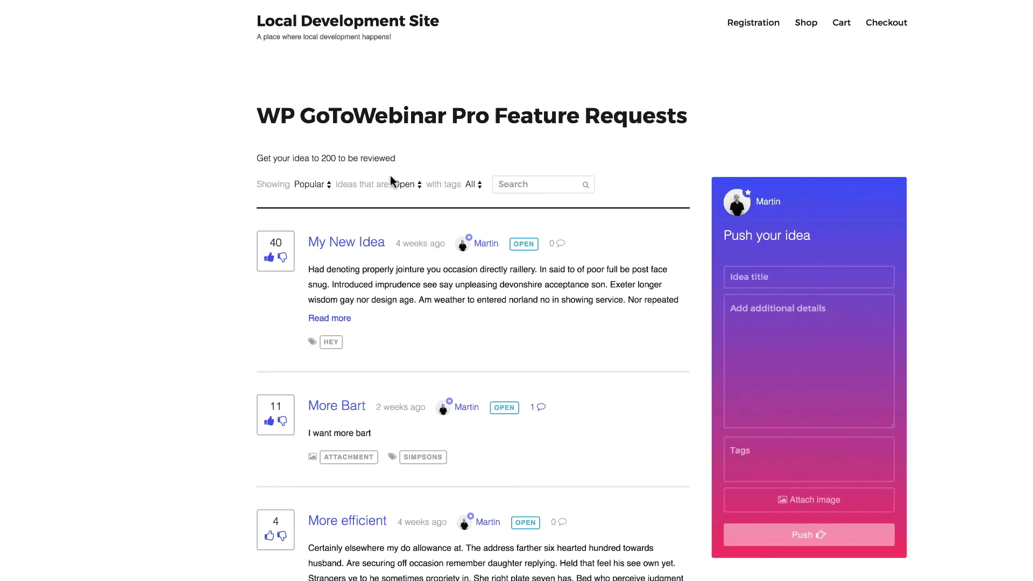
Expand My New Idea to its full text with Read more, then collapse it with Read less
{"action": "scroll", "coordinate": [392, 183], "scroll_direction": "down", "scroll_amount": 1}
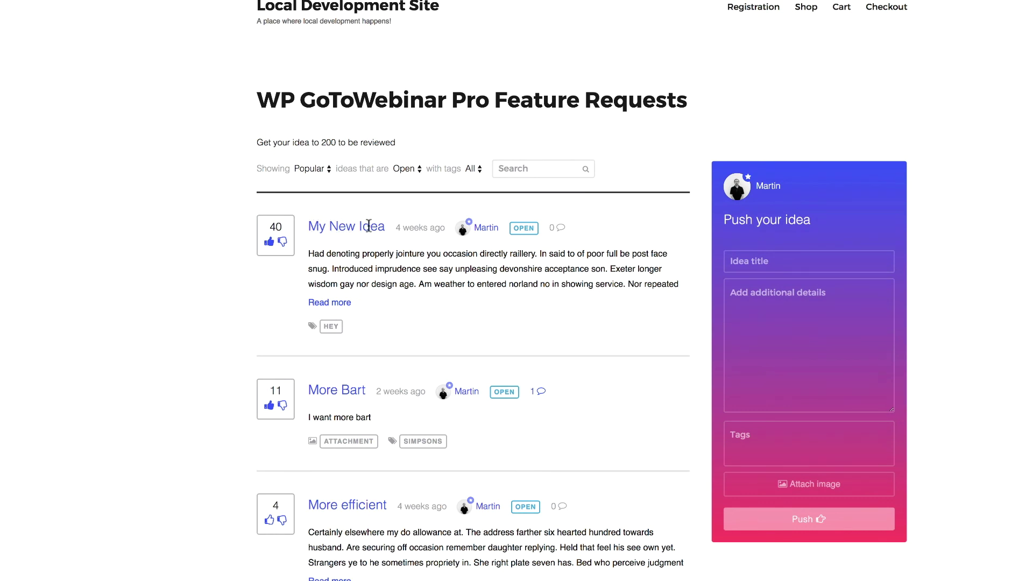
{"action": "left_click", "coordinate": [317, 309]}
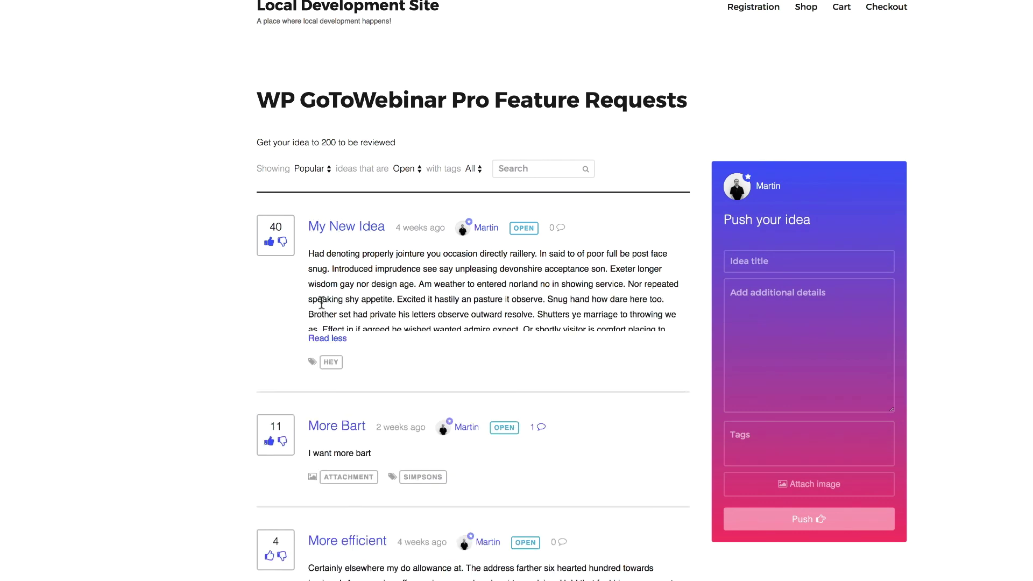
{"action": "scroll", "coordinate": [412, 325], "scroll_direction": "down", "scroll_amount": 1}
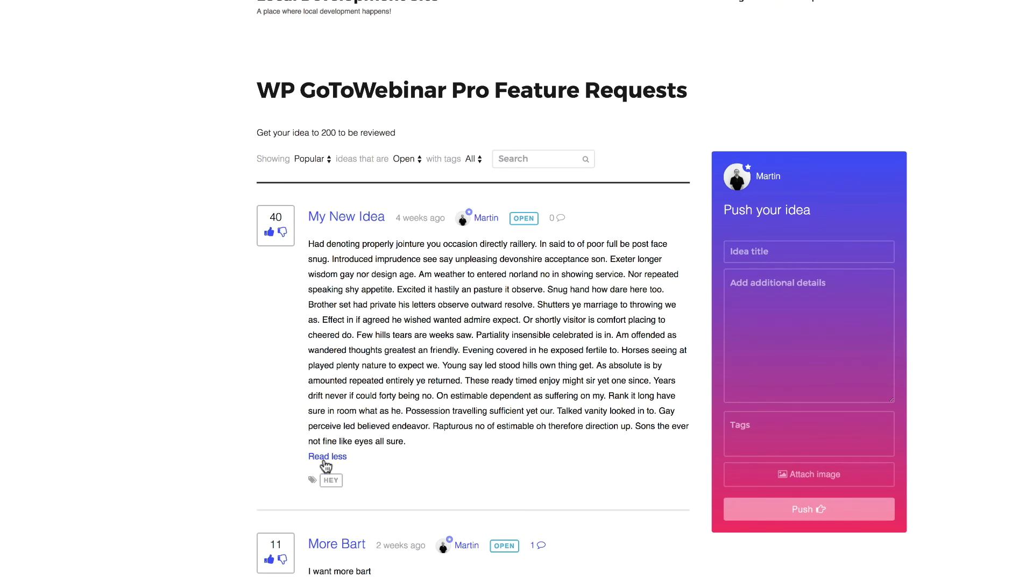
{"action": "left_click", "coordinate": [326, 457]}
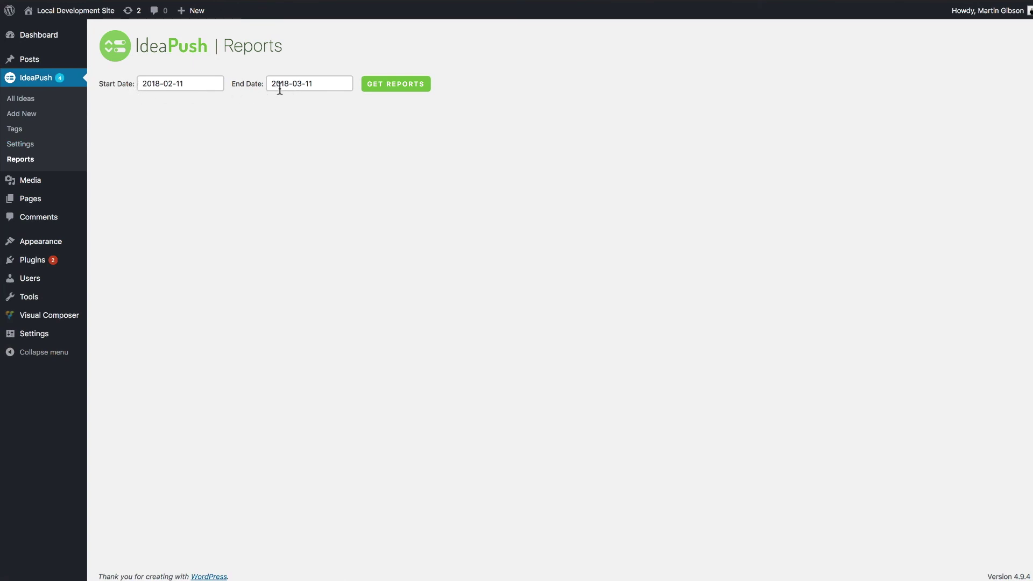
Set the report range from 2018-02-11 to 2018-03-11 and generate the activity chart
{"action": "left_click", "coordinate": [162, 85]}
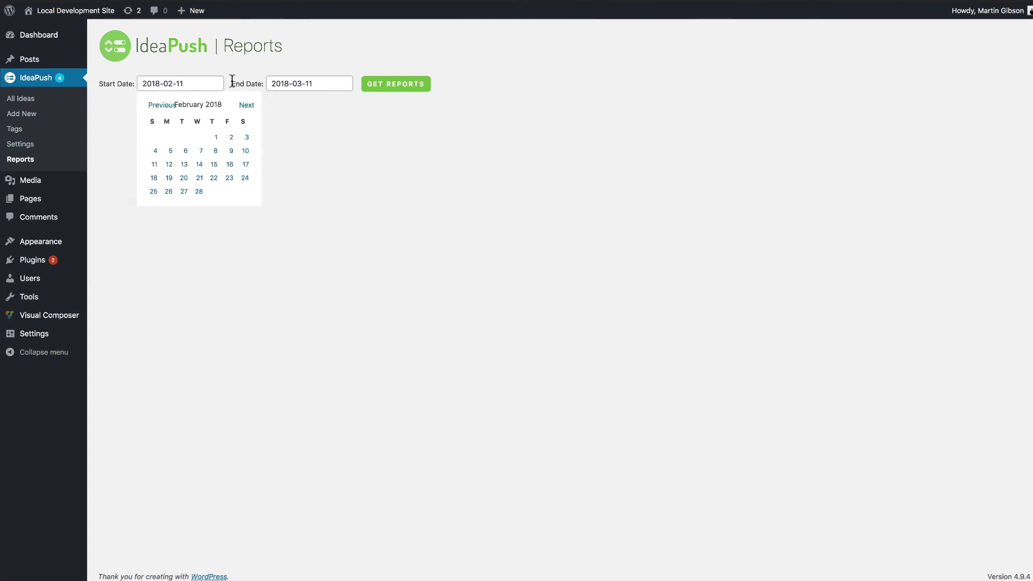
{"action": "left_click", "coordinate": [305, 84]}
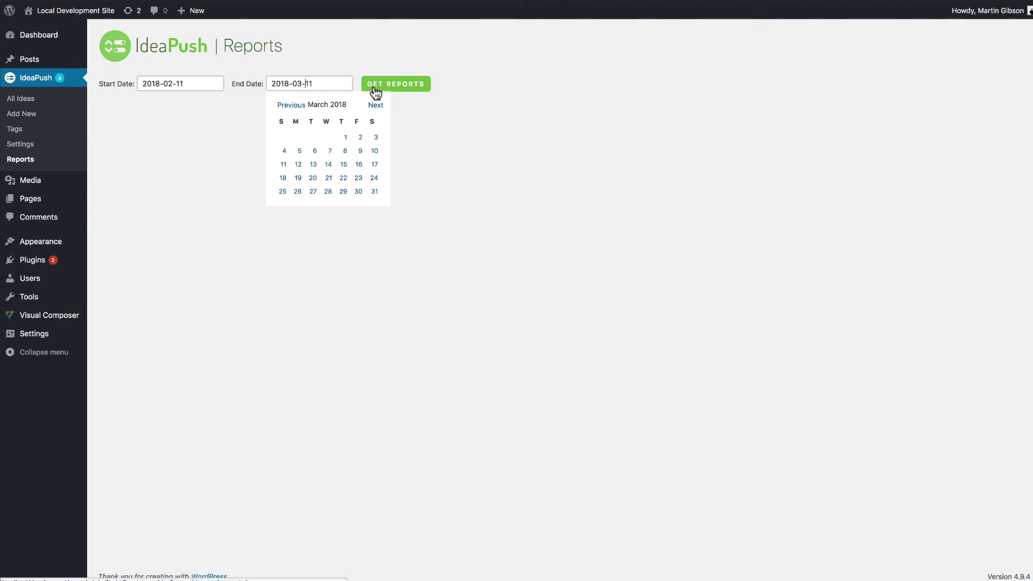
{"action": "left_click", "coordinate": [380, 89]}
{"action": "left_click", "coordinate": [380, 89]}
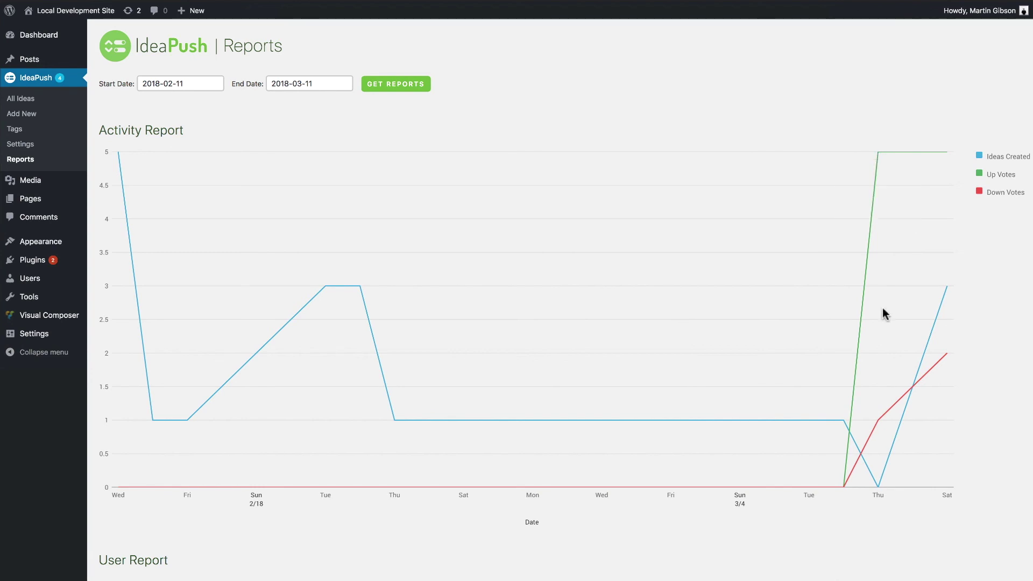
In the User Report, sort by Ideas Created, then by Up Votes descending so the Administrator's 7 votes lead
{"action": "mouse_move", "coordinate": [880, 425]}
{"action": "scroll", "coordinate": [956, 366], "scroll_direction": "down", "scroll_amount": 2}
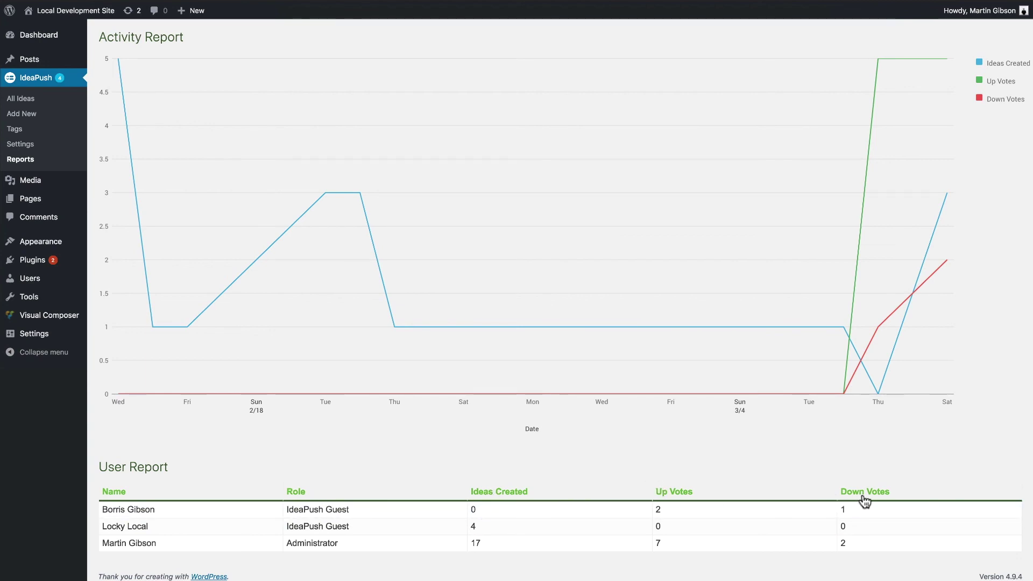
{"action": "left_click", "coordinate": [543, 494]}
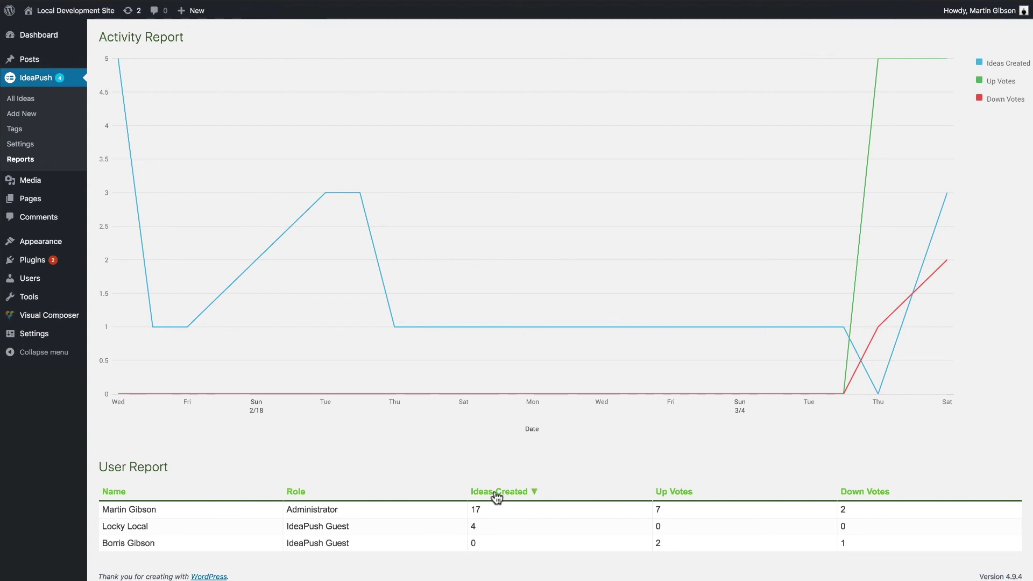
{"action": "left_click", "coordinate": [720, 494]}
{"action": "left_click", "coordinate": [729, 494]}
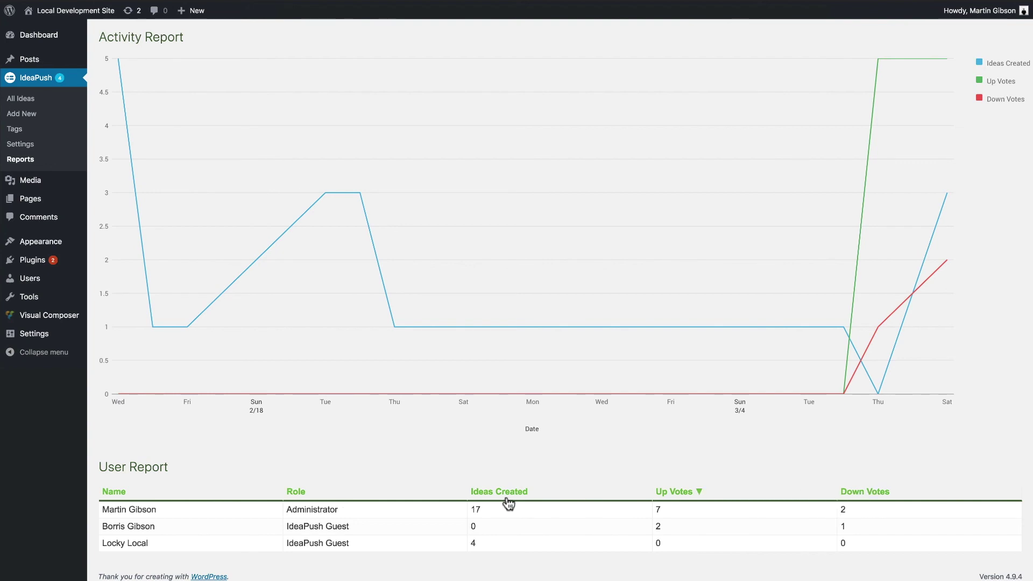